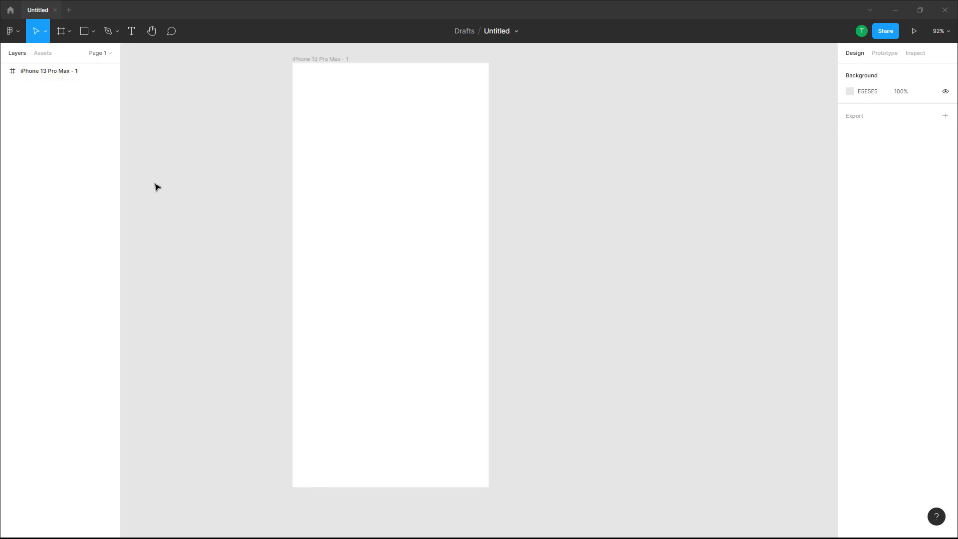
Step: Open the Figma Community to browse for plugins
left_click(13, 38)
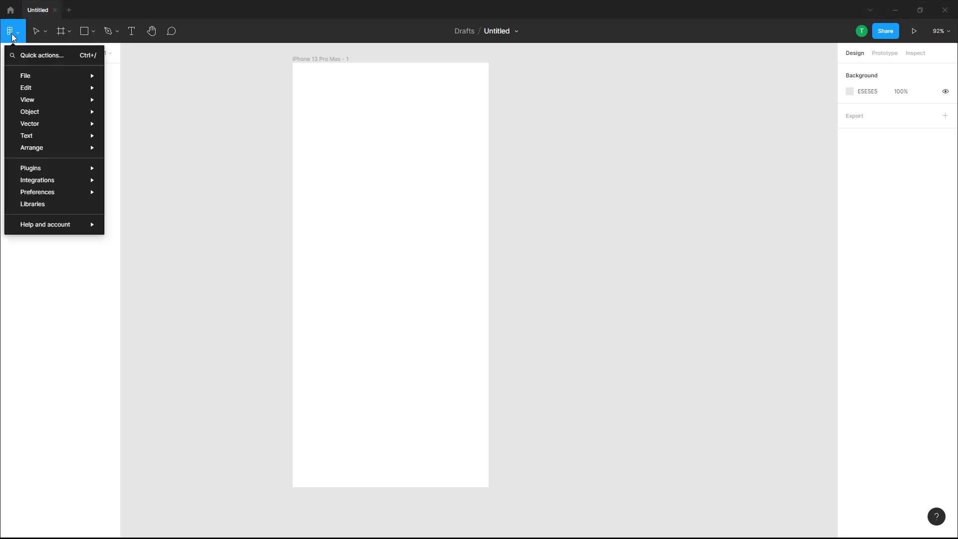
mouse_move(39, 173)
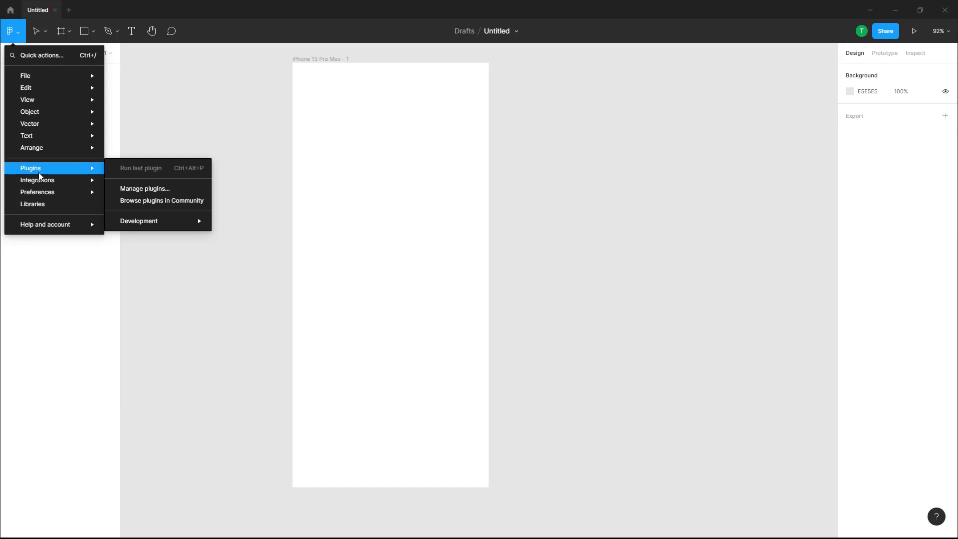
left_click(148, 202)
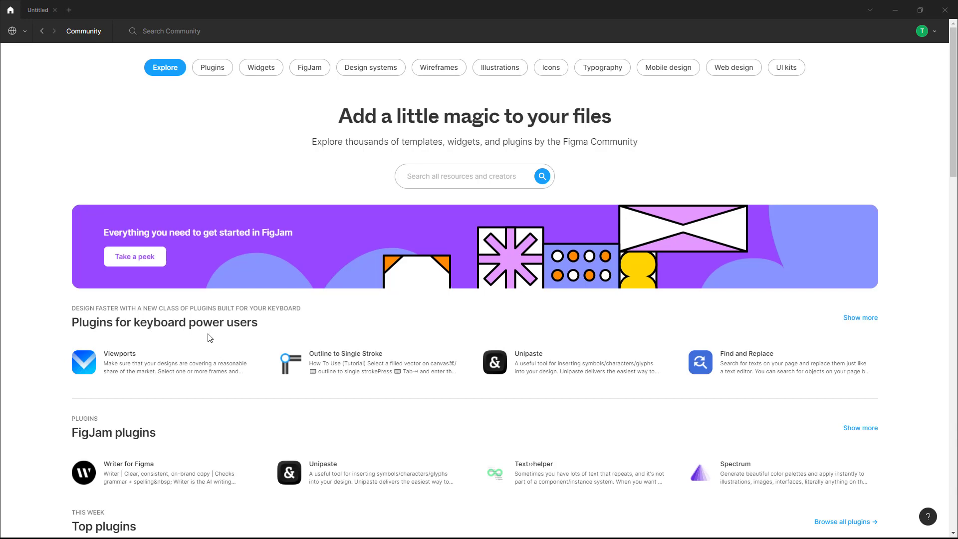
Step: Find the Unipaste plugin among the plugins for keyboard power users and install it
scroll(220, 336, "down", 2)
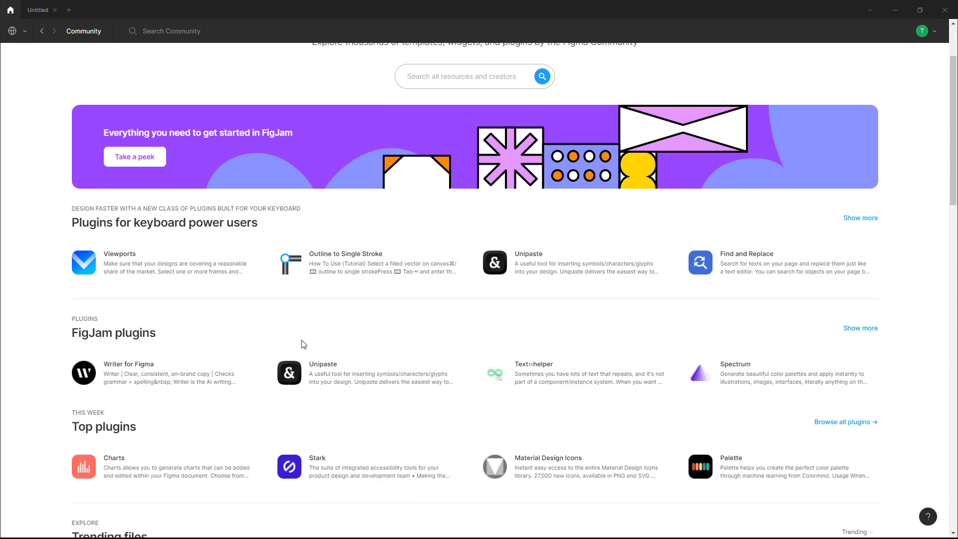
scroll(237, 419, "down", 2)
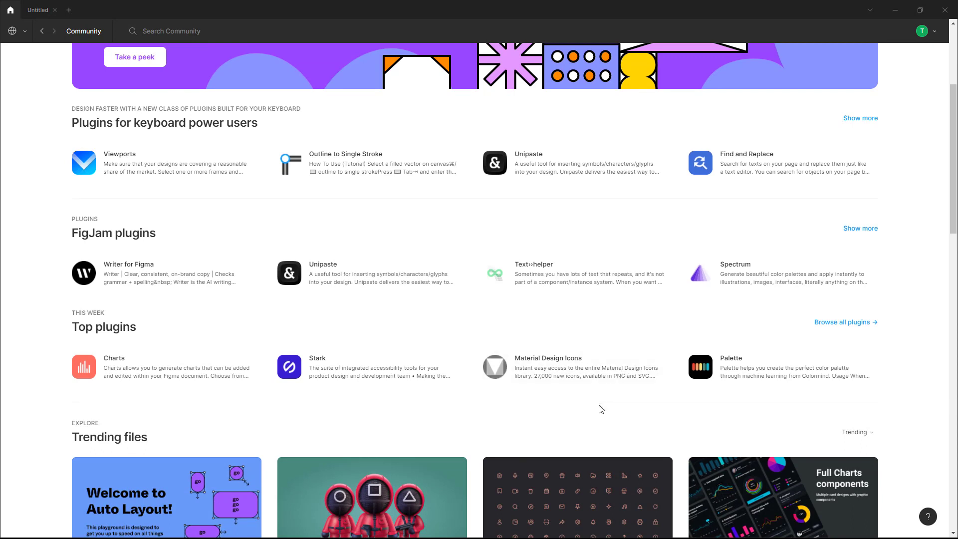
left_click(543, 166)
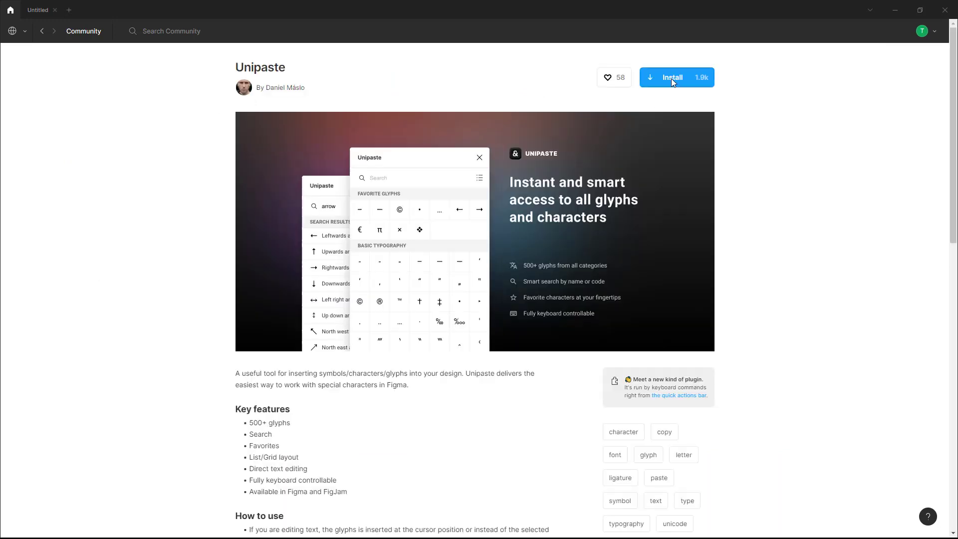
left_click(671, 79)
left_click(539, 307)
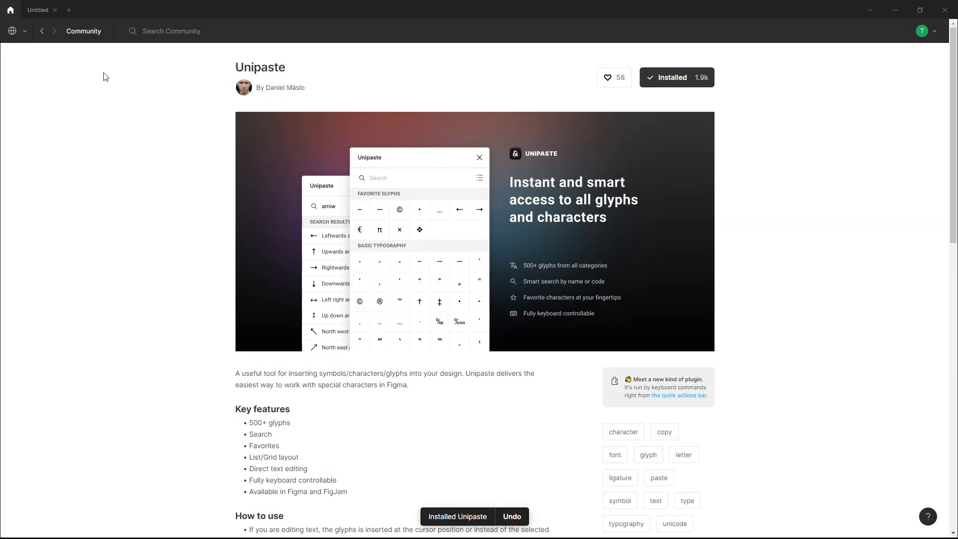
Step: Return to the Community overview, expand the plugins for keyboard power users, and install Lucide Icons
left_click(42, 32)
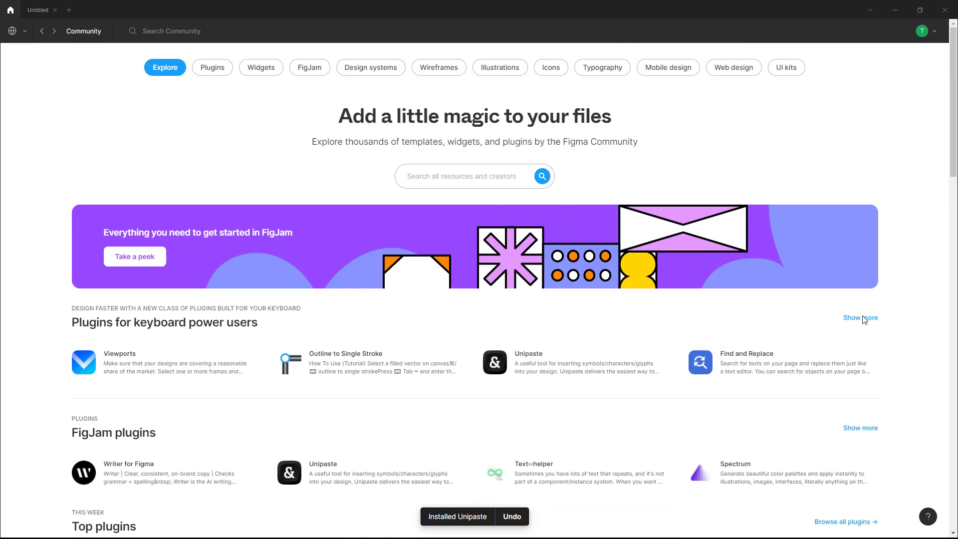
scroll(331, 346, "down", 3)
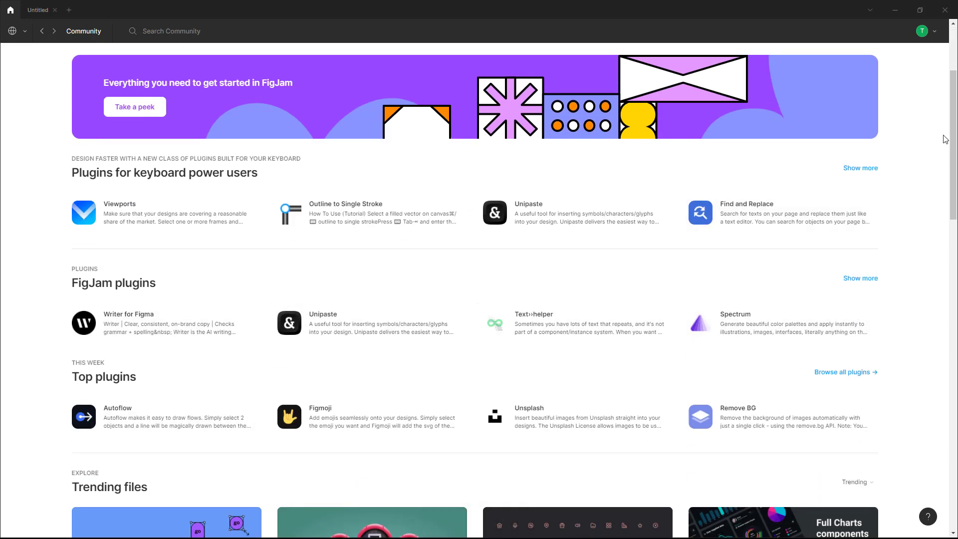
left_click(865, 169)
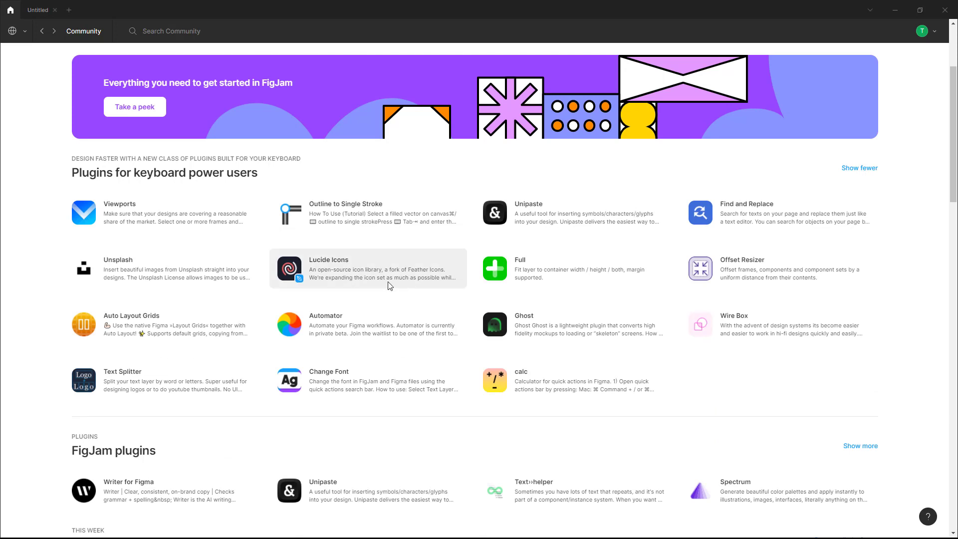
left_click(354, 272)
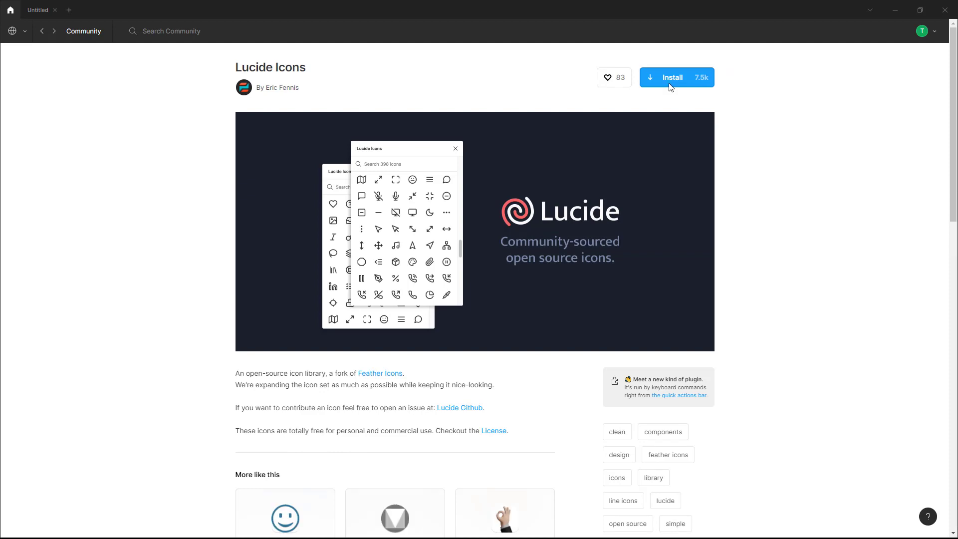
left_click(670, 88)
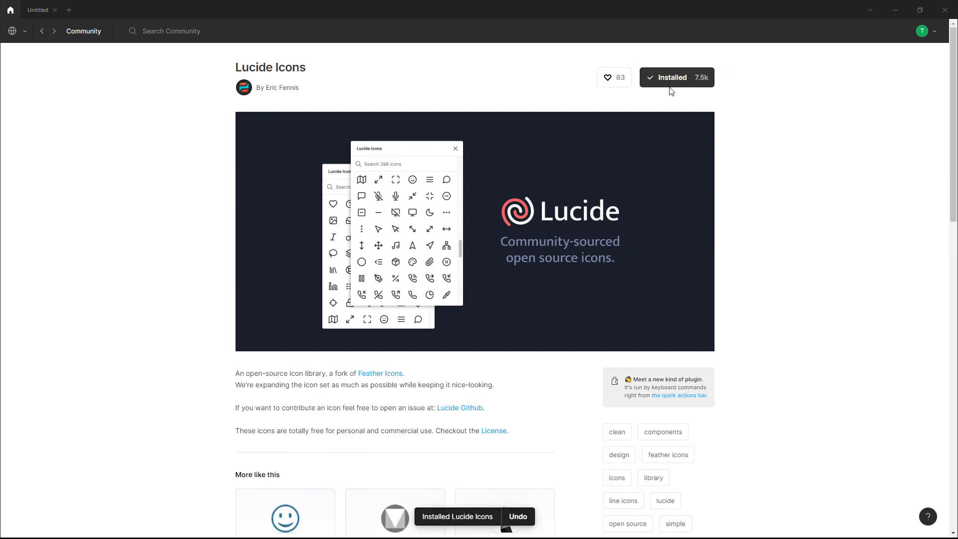
Step: Go back to the expanded list of plugins for keyboard power users and install the Full plugin
left_click(42, 30)
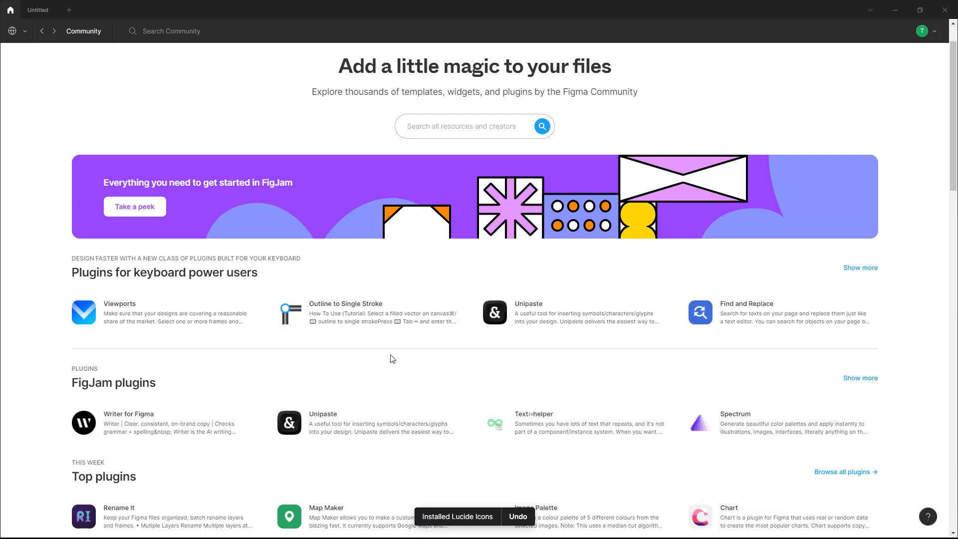
left_click(868, 270)
scroll(709, 364, "down", 2)
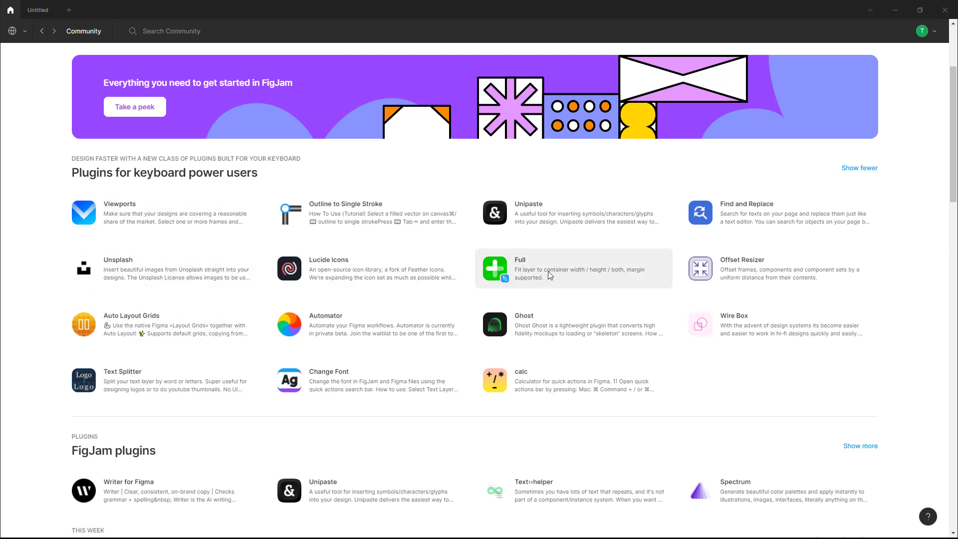
left_click(581, 278)
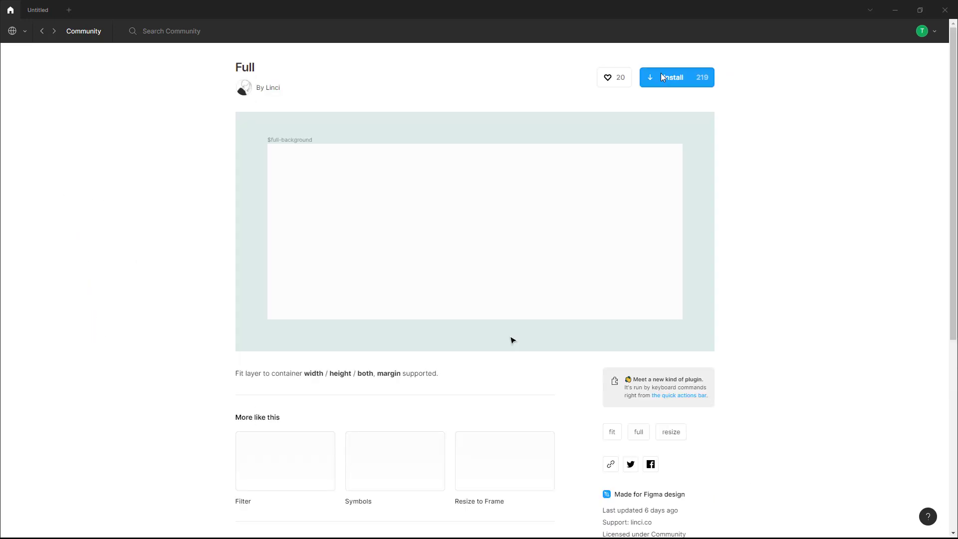
left_click(661, 77)
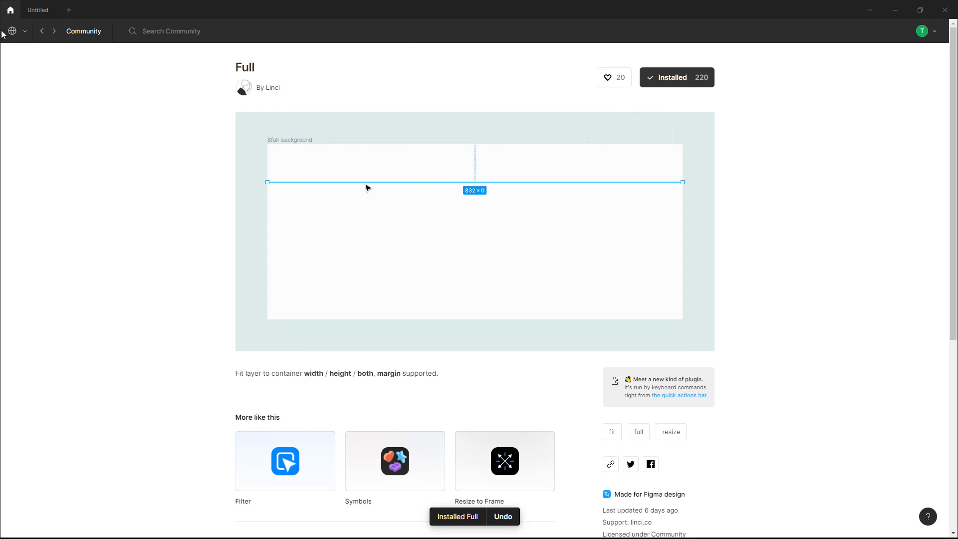
Step: Return to the Untitled design file and try running the Full plugin with nothing selected
left_click(34, 10)
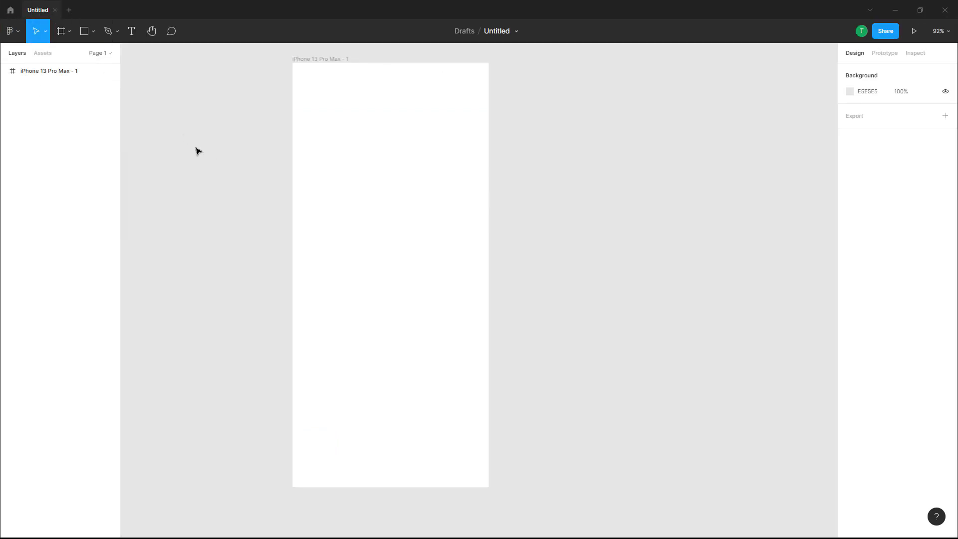
left_click(19, 34)
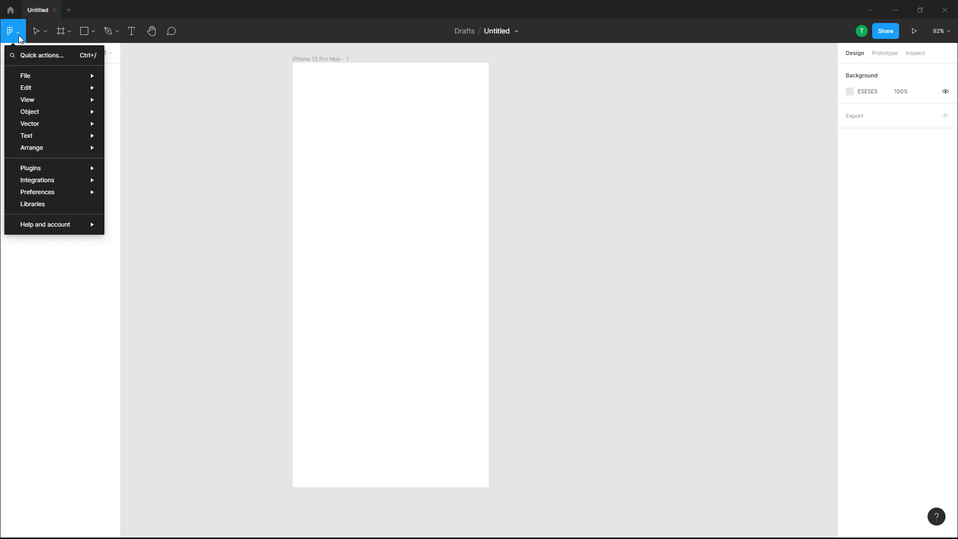
mouse_move(38, 171)
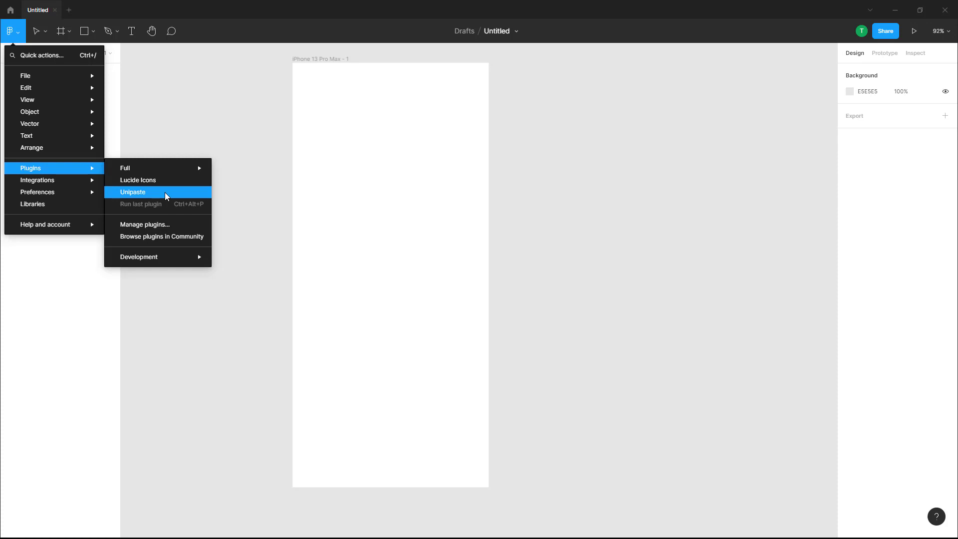
mouse_move(169, 173)
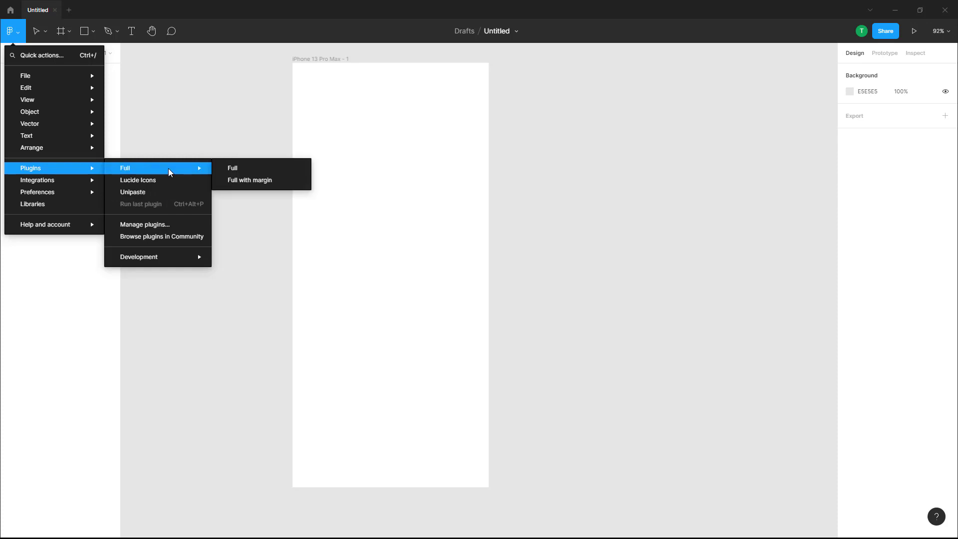
left_click(238, 169)
Step: Run Lucide Icons and add its alarm-check icon near the top of the iPhone frame, enlarged to about 182 × 178
left_click(10, 34)
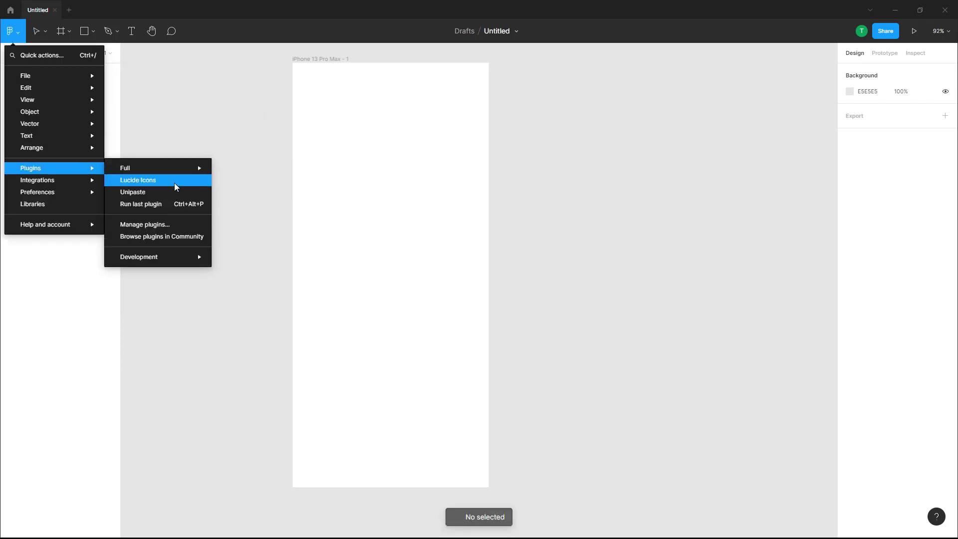
left_click(170, 180)
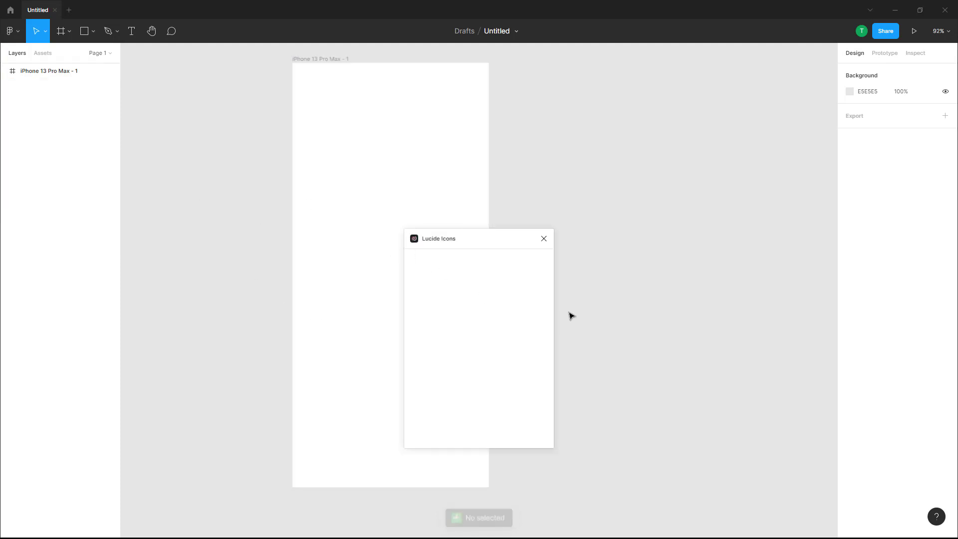
left_click_drag(485, 241, 691, 178)
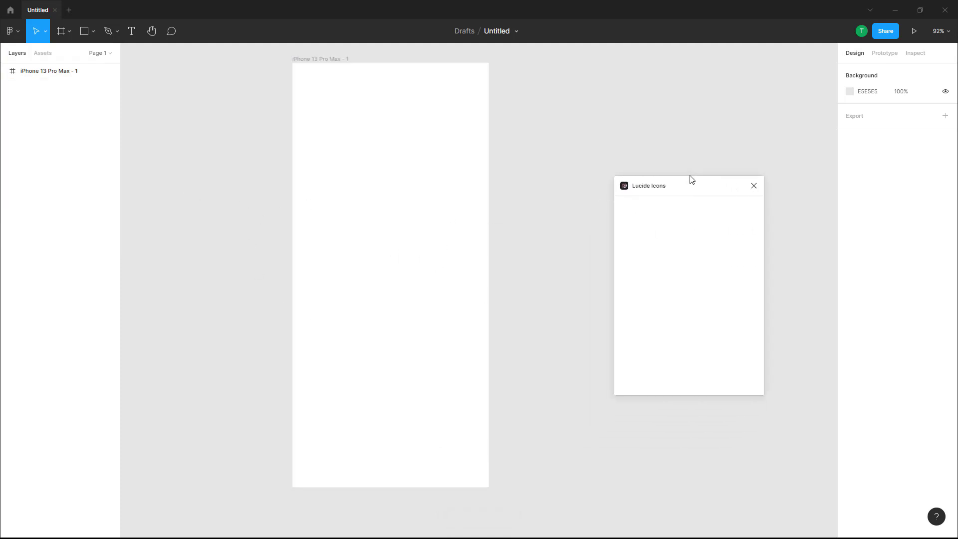
left_click(668, 213)
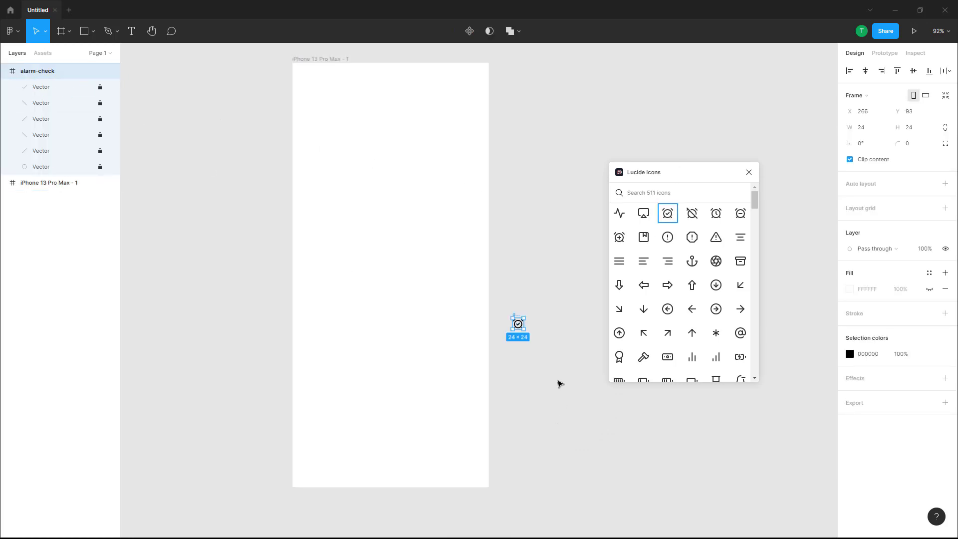
left_click_drag(518, 327, 418, 129)
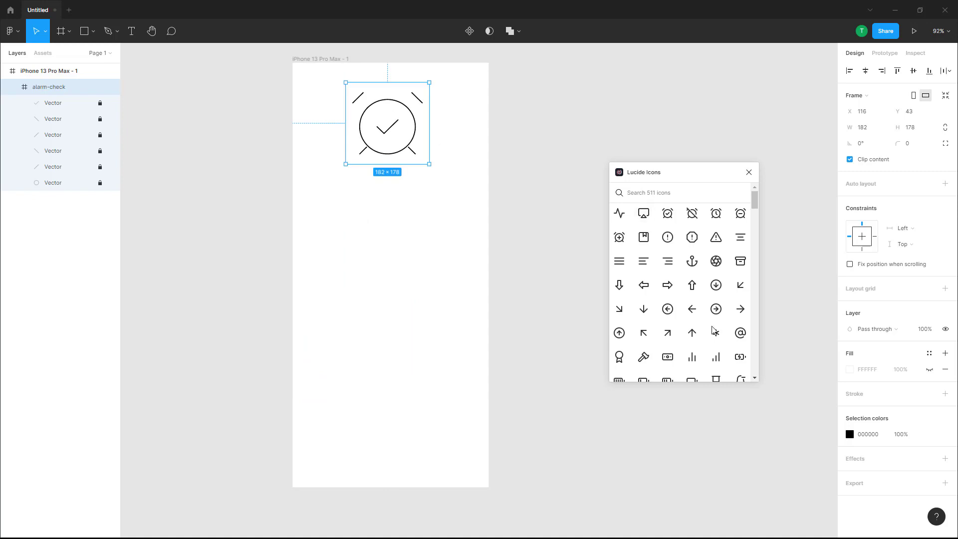
Step: Change the alarm-check icon's color to F90000
left_click(850, 436)
type("F90000")
key("Return")
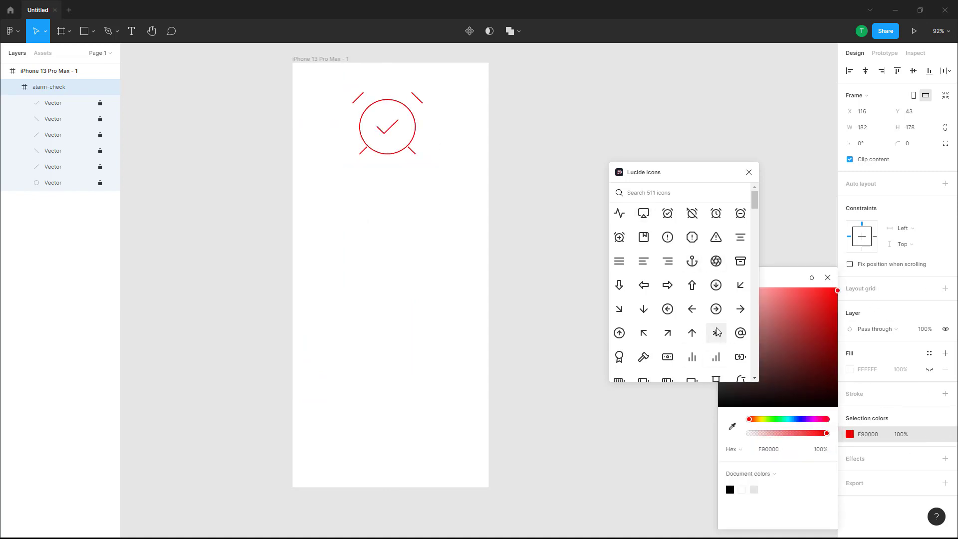
Step: Insert the arrow-right-circle icon and place it below the alarm icon in the iPhone frame, enlarged to about 200 × 208
left_click(716, 308)
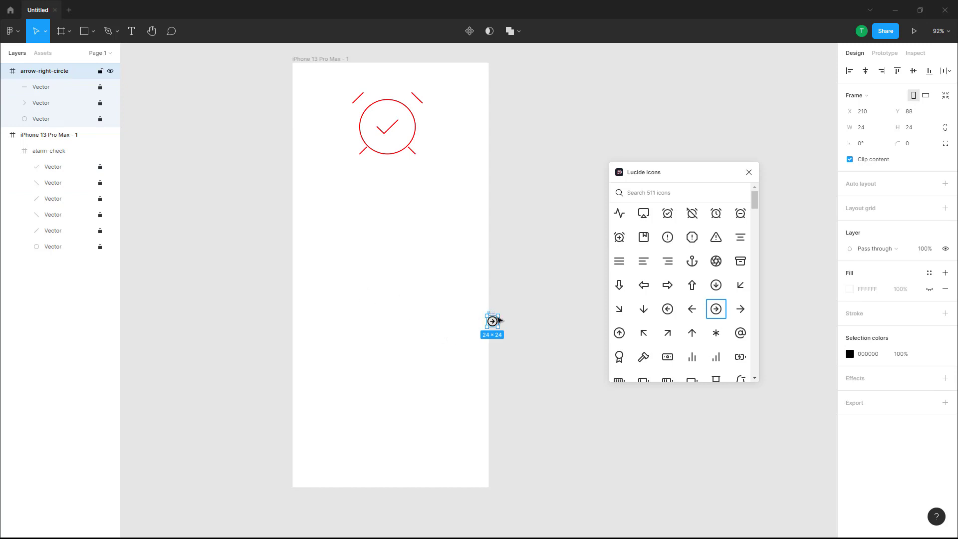
left_click_drag(498, 315, 580, 229)
left_click_drag(560, 265, 384, 282)
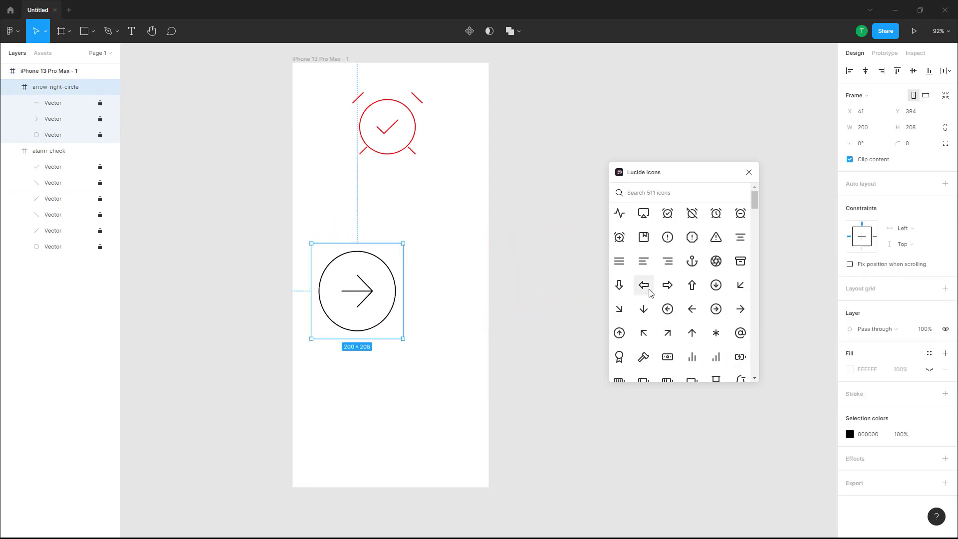
left_click(500, 275)
Step: Run the Unipaste plugin with its window beside the iPhone frame and try inserting the Copyright sign without a text layer
left_click(15, 33)
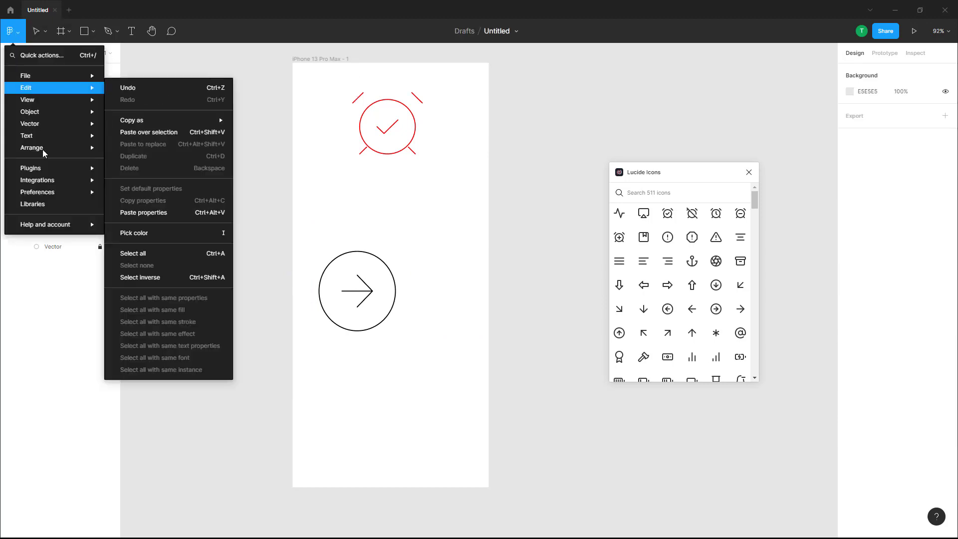
mouse_move(46, 173)
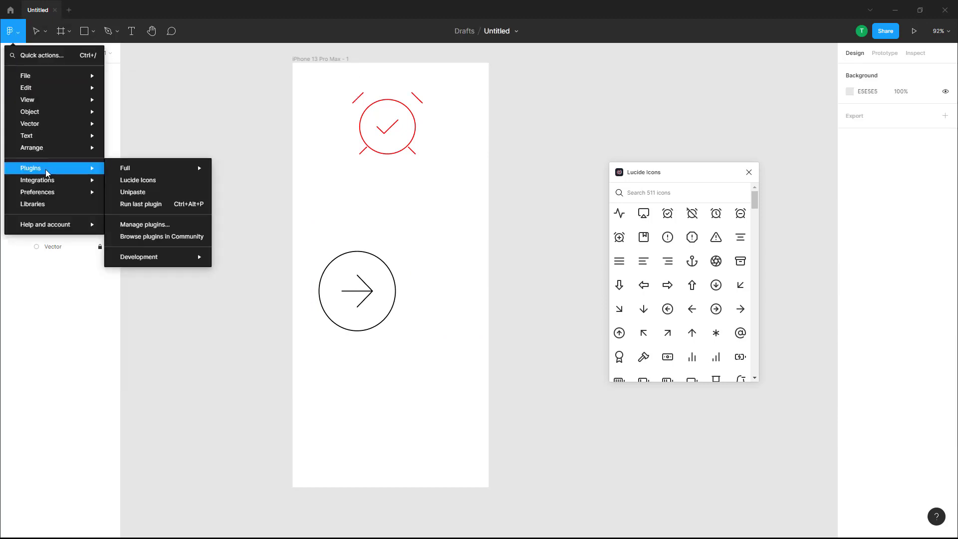
left_click(150, 196)
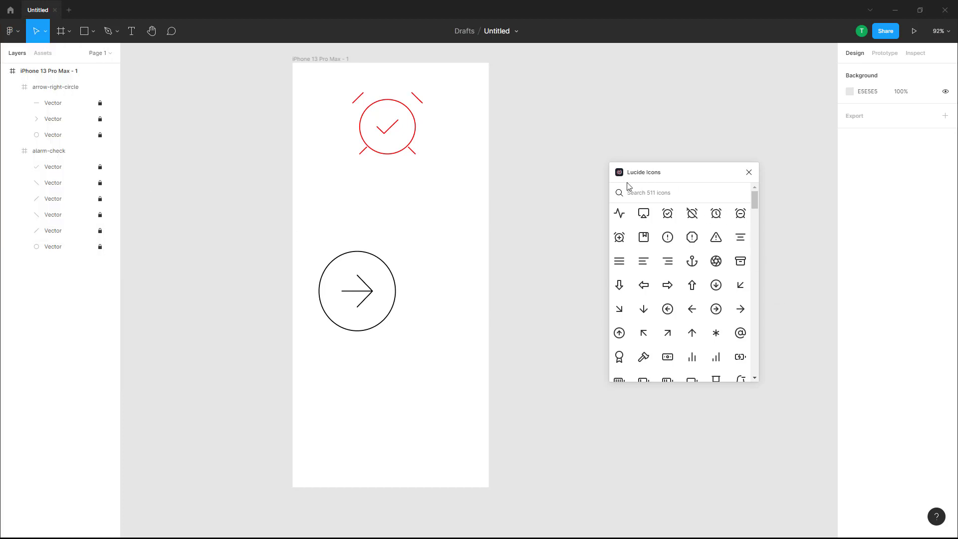
left_click_drag(456, 251, 627, 146)
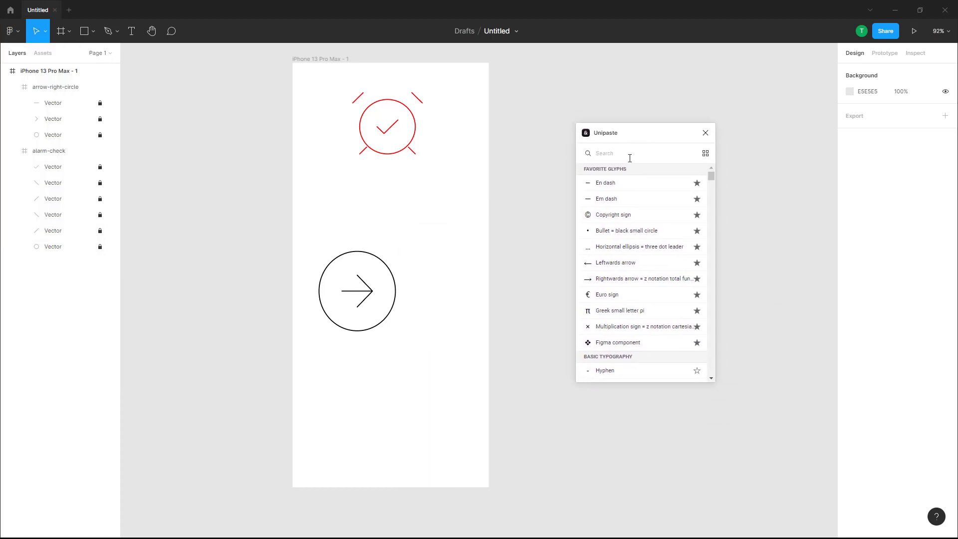
left_click(608, 220)
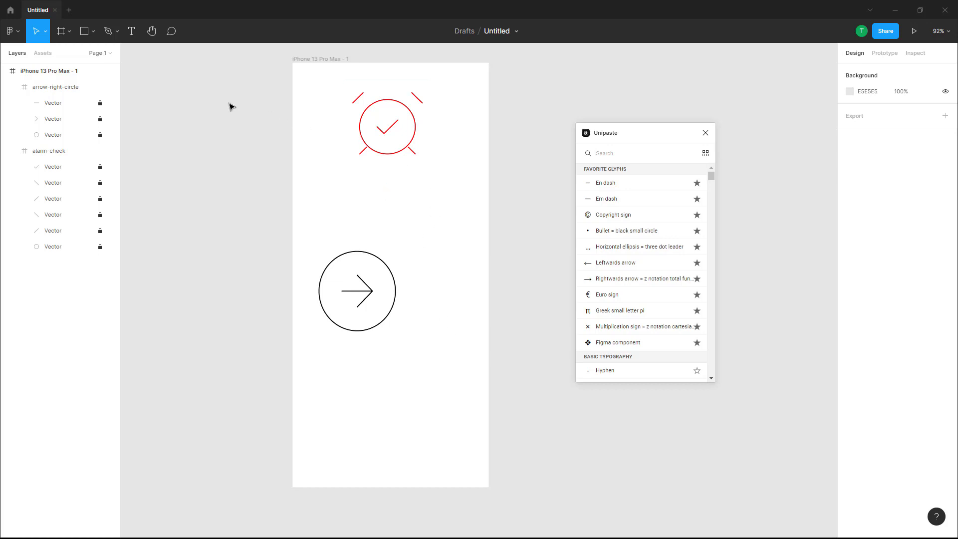
Step: Create a text box of about 155 × 143 below the alarm icon and insert the favorite glyphs from Copyright sign through Figma component
left_click(133, 32)
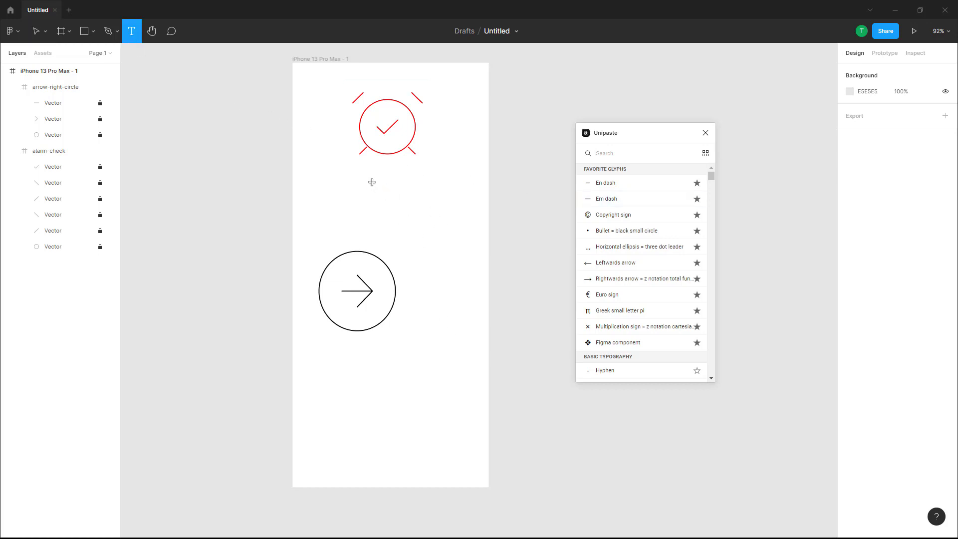
left_click_drag(372, 181, 447, 254)
left_click(623, 216)
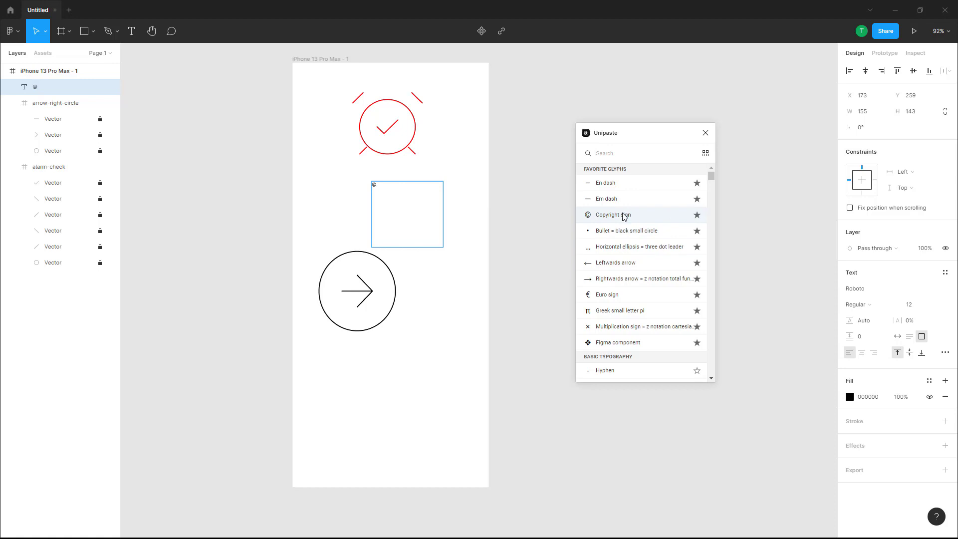
left_click(617, 231)
double_click(616, 247)
left_click(615, 262)
left_click(619, 278)
double_click(618, 295)
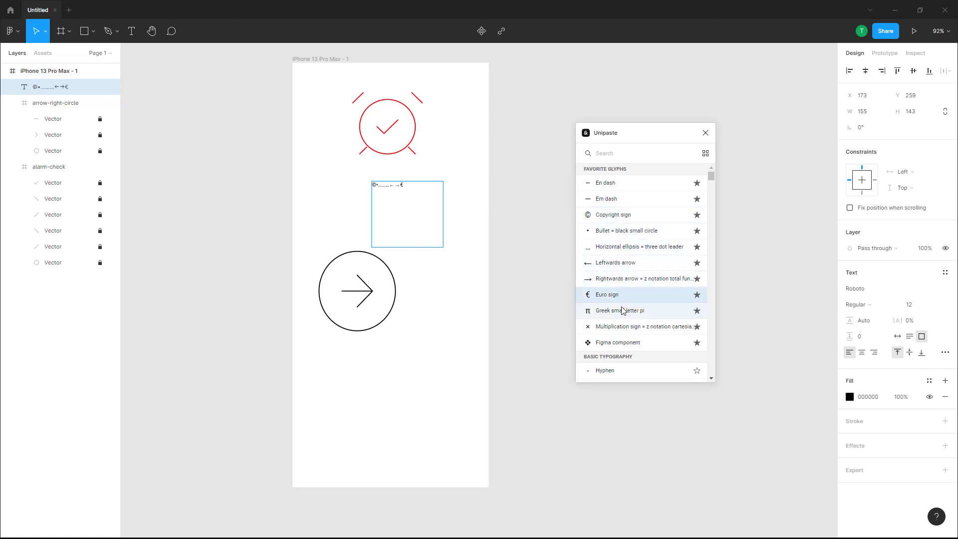
left_click(620, 310)
left_click(623, 326)
left_click(623, 333)
double_click(619, 342)
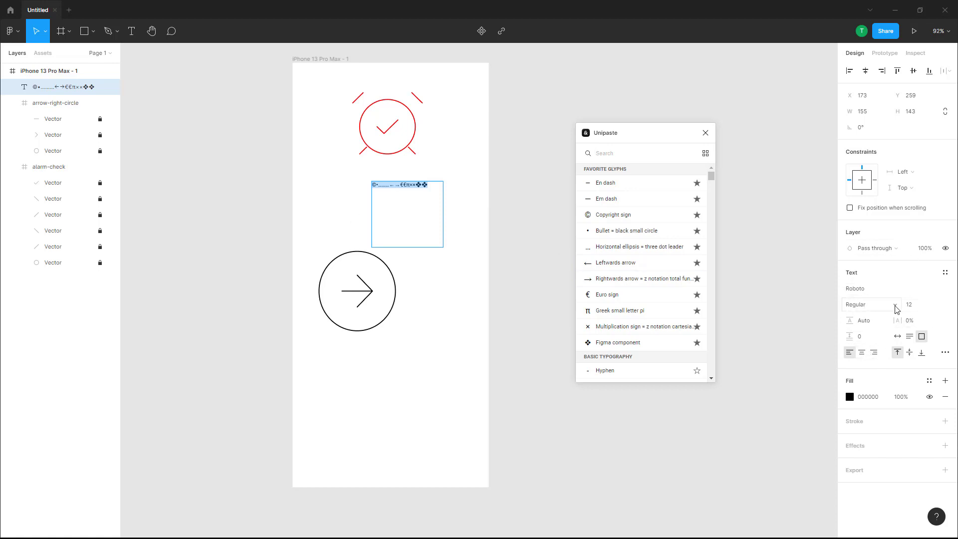
Step: Set the font size of the glyph text to 144 and finish editing it
left_click(935, 308)
left_click(931, 430)
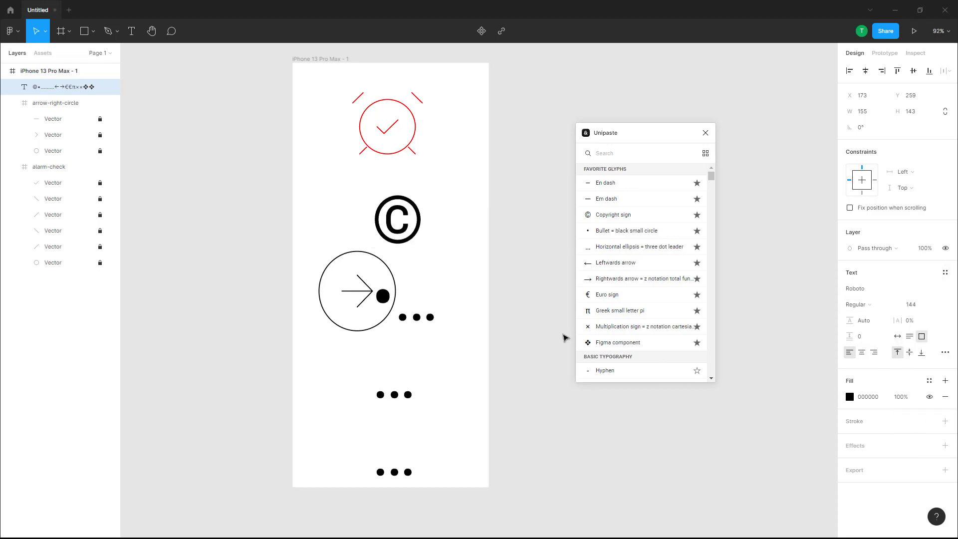
key("Escape")
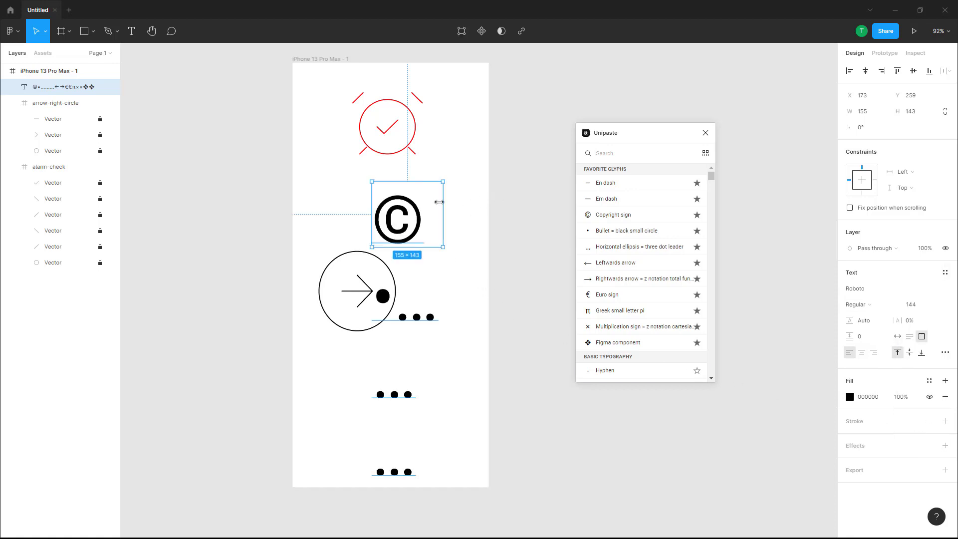